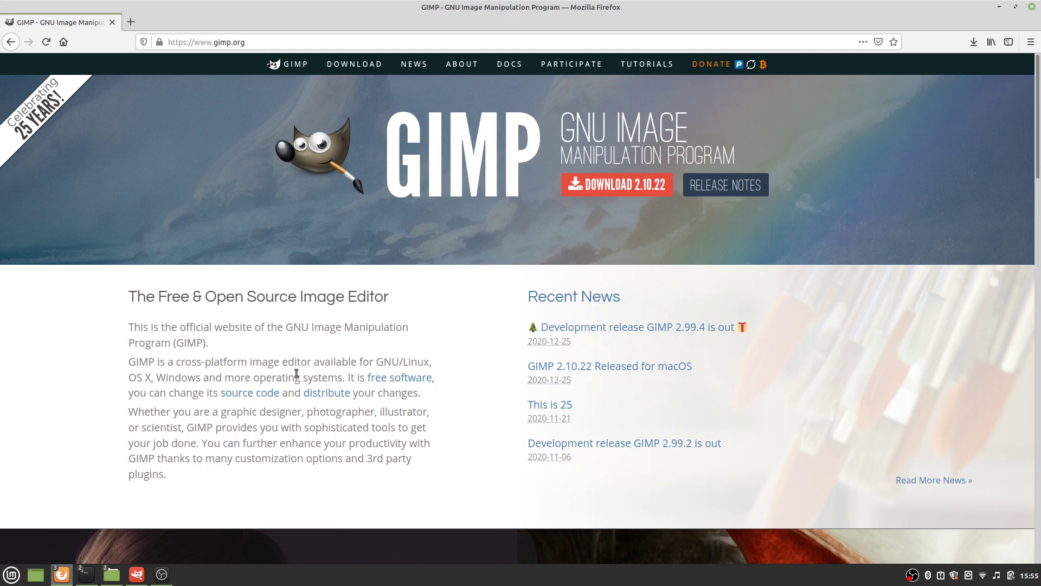
Switch from Firefox to the GIMP window holding the 360° park panorama
click(136, 574)
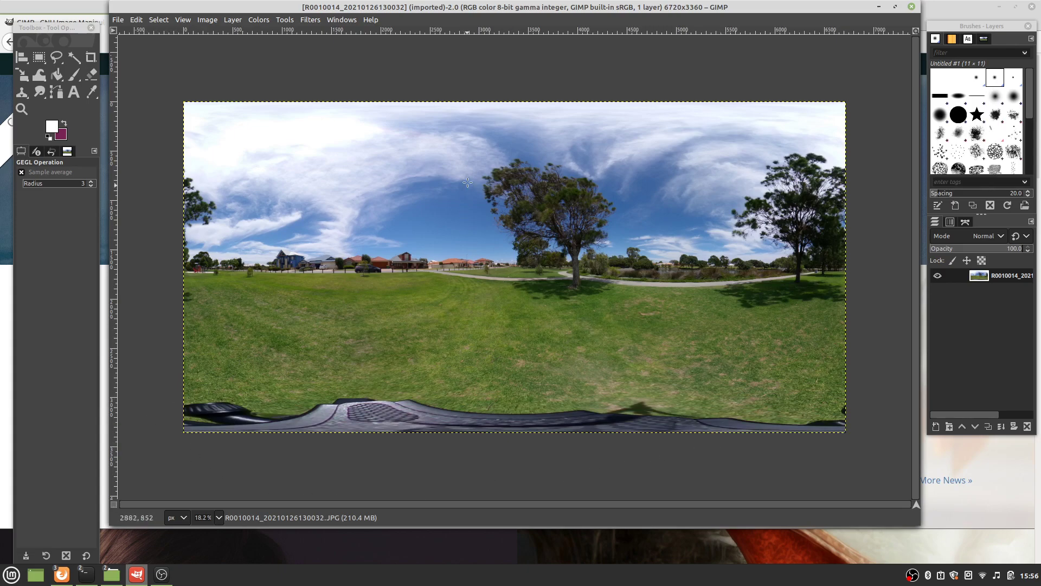
Preview a Polar Coordinates little planet with Map from top turned off, putting the ground at the centre
click(310, 21)
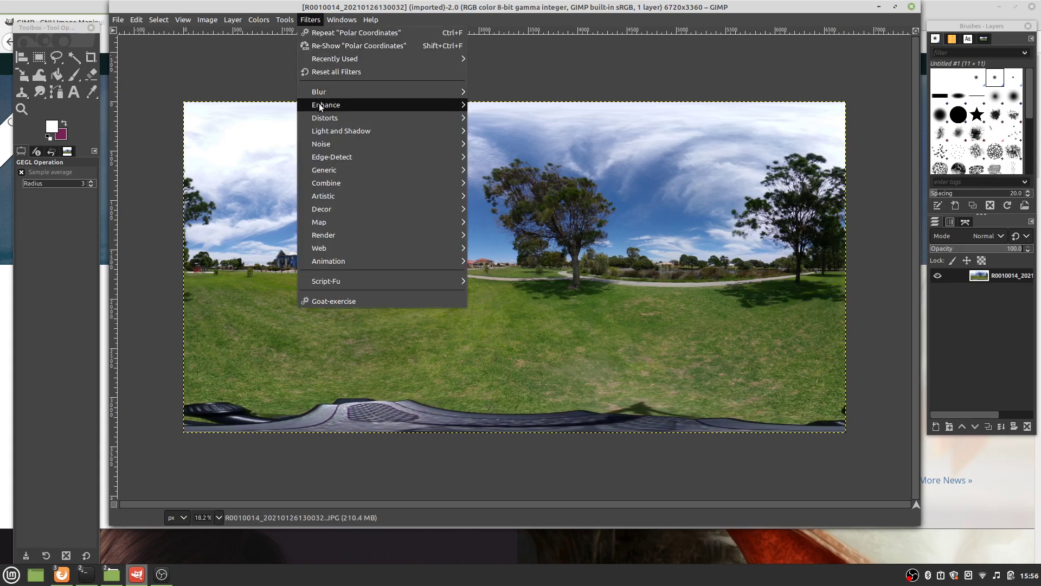
mouse_move(321, 117)
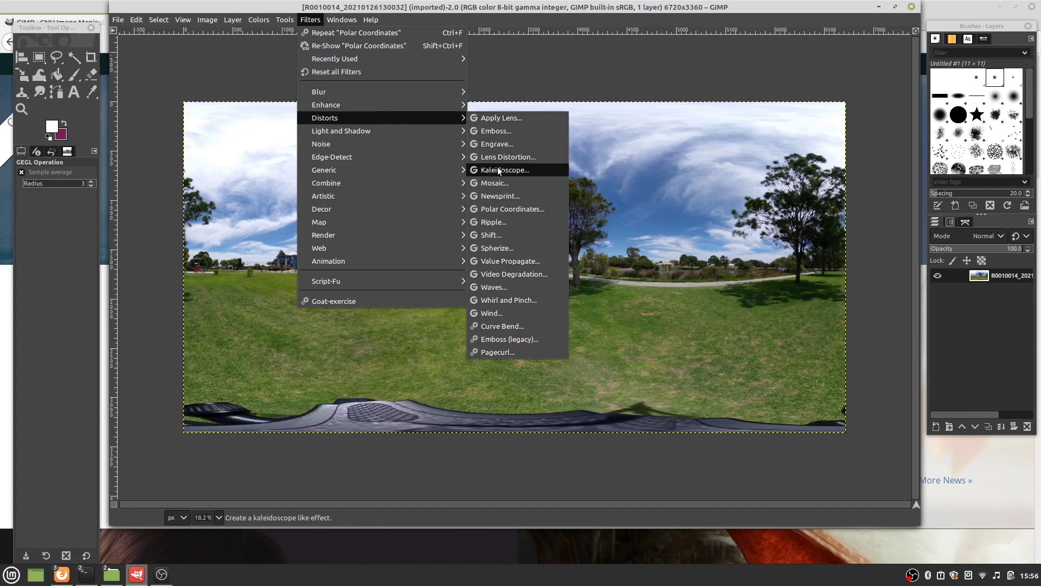
click(505, 208)
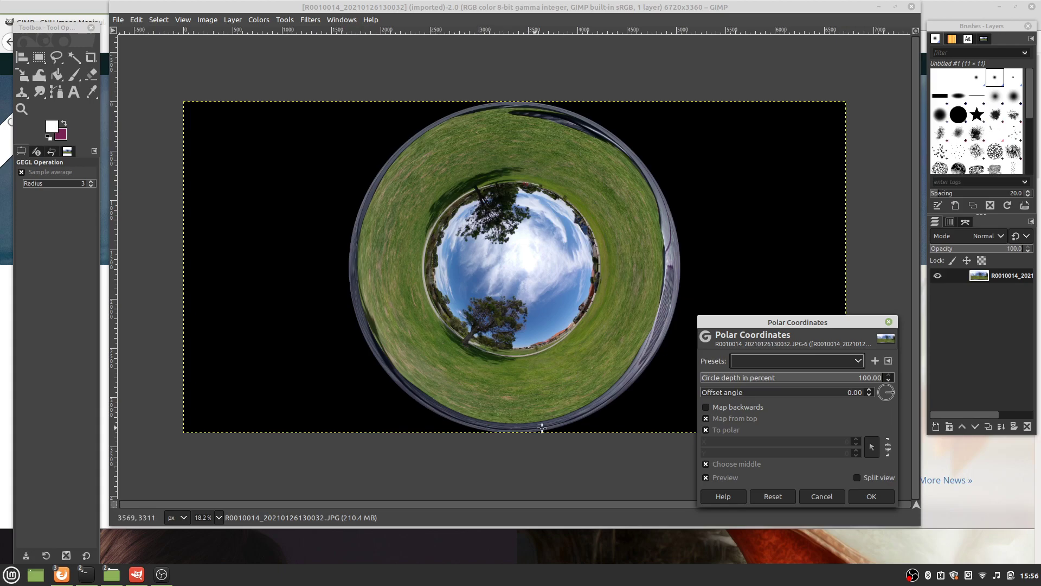
click(706, 419)
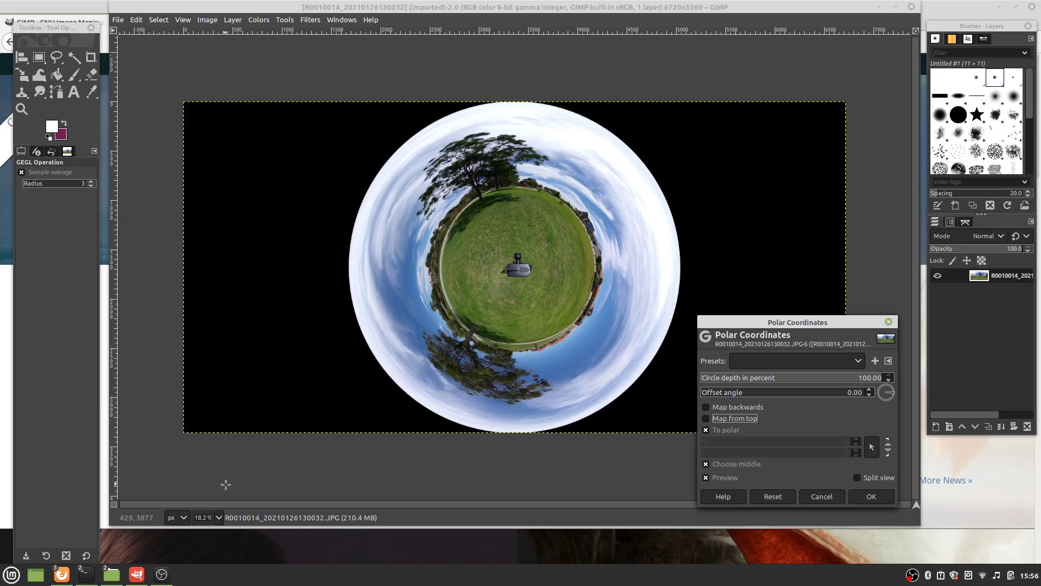
Zoom to 100% on the tripod, commit the projection, and select the Clone tool
click(219, 514)
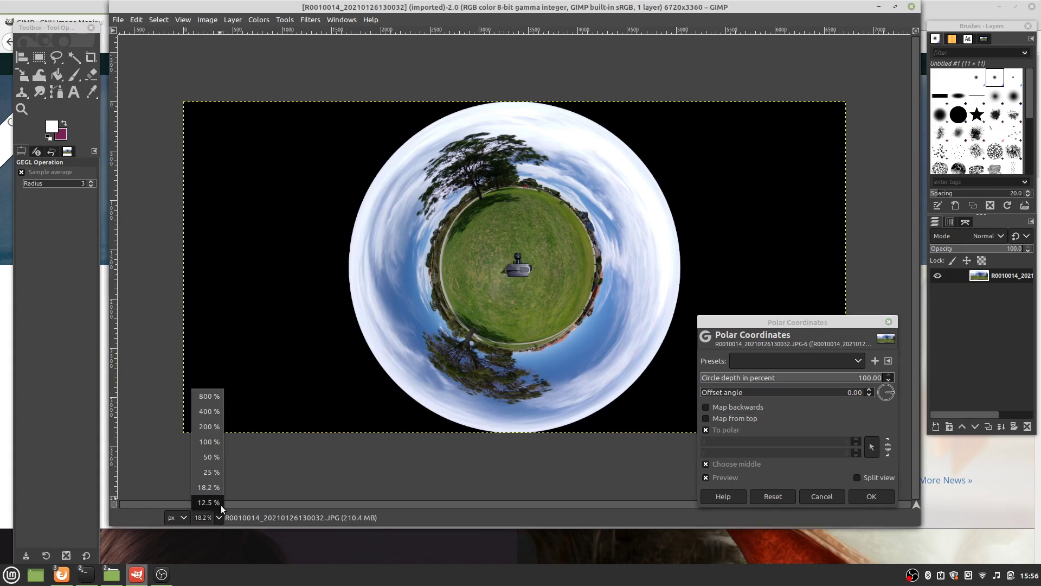
click(214, 444)
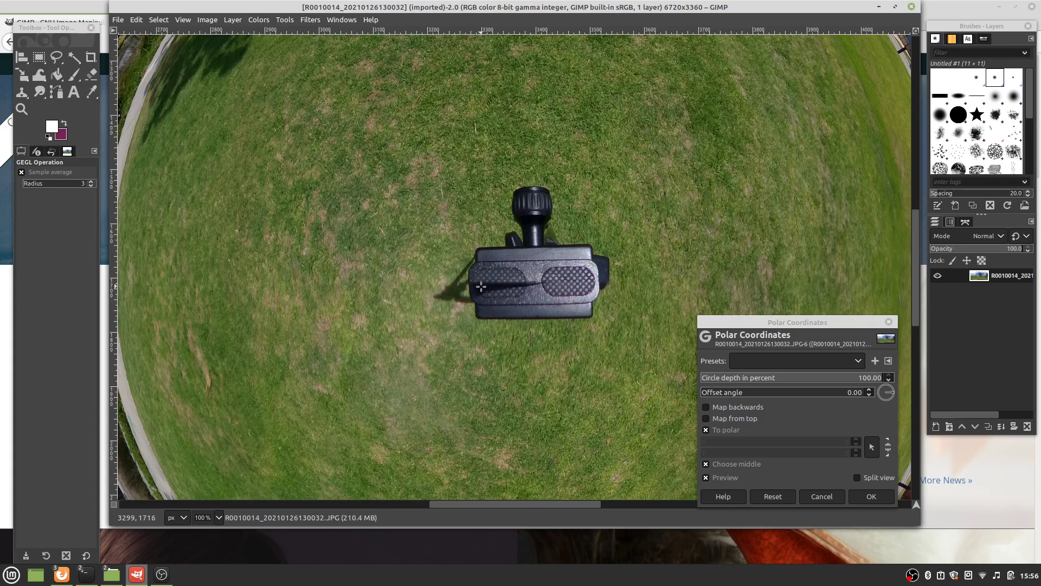
click(20, 93)
click(62, 127)
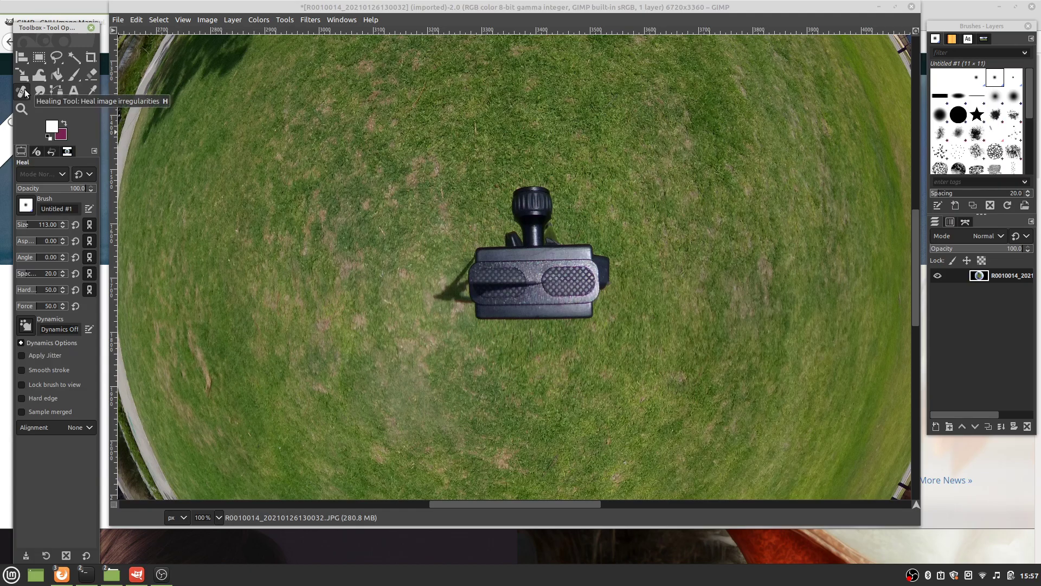
click(26, 93)
click(55, 95)
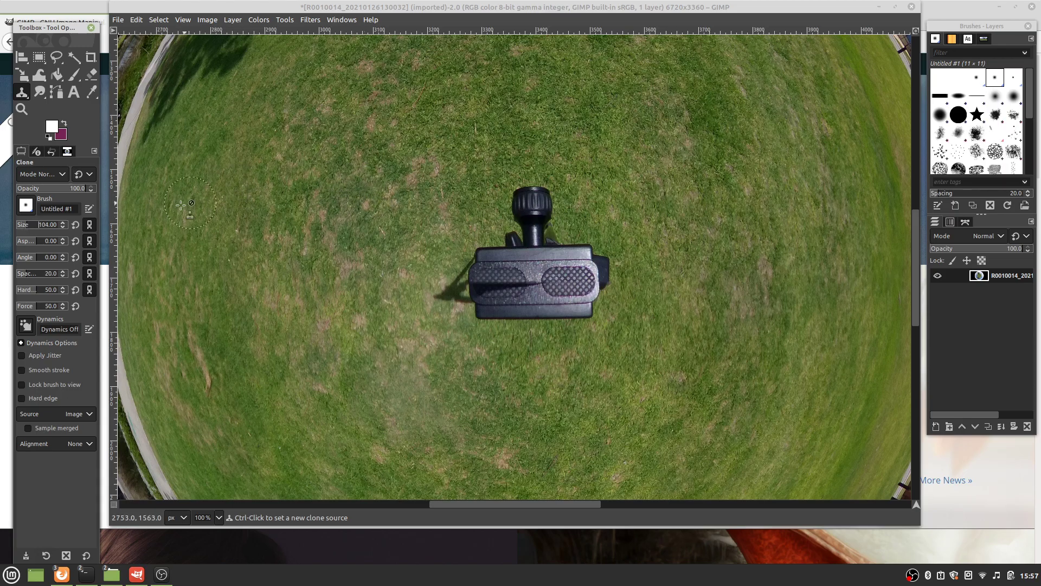
Clone grass with a hard-edged brush over the tripod knob, device ends and shadow, blending seams
click(30, 398)
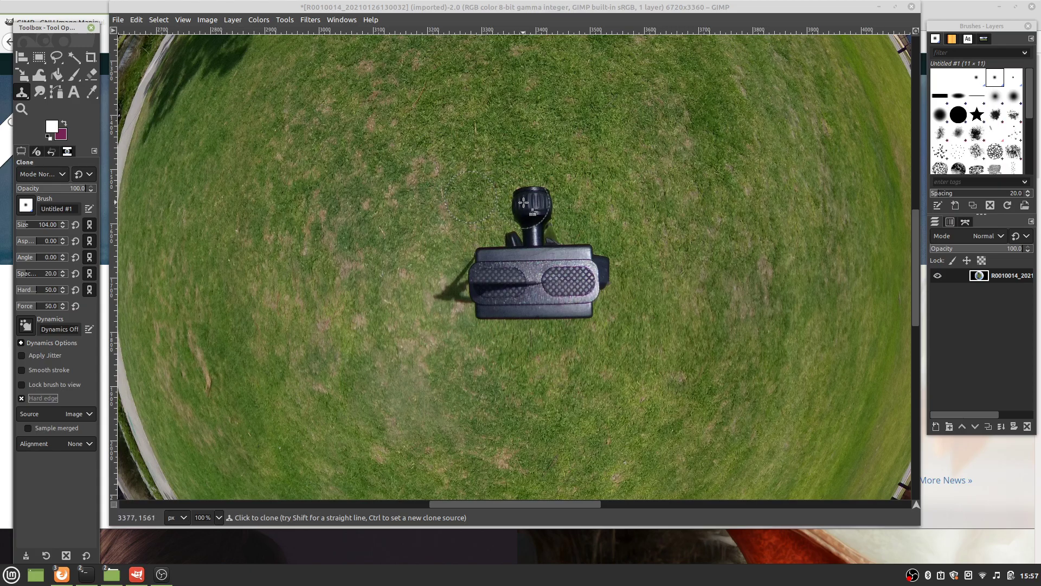
mouse_move(523, 202)
mouse_down()
mouse_move(540, 208)
mouse_move(534, 236)
mouse_move(566, 235)
mouse_move(501, 255)
mouse_move(493, 247)
mouse_move(601, 263)
mouse_move(461, 273)
mouse_move(577, 269)
mouse_move(607, 279)
mouse_up()
drag(458, 291, 421, 262)
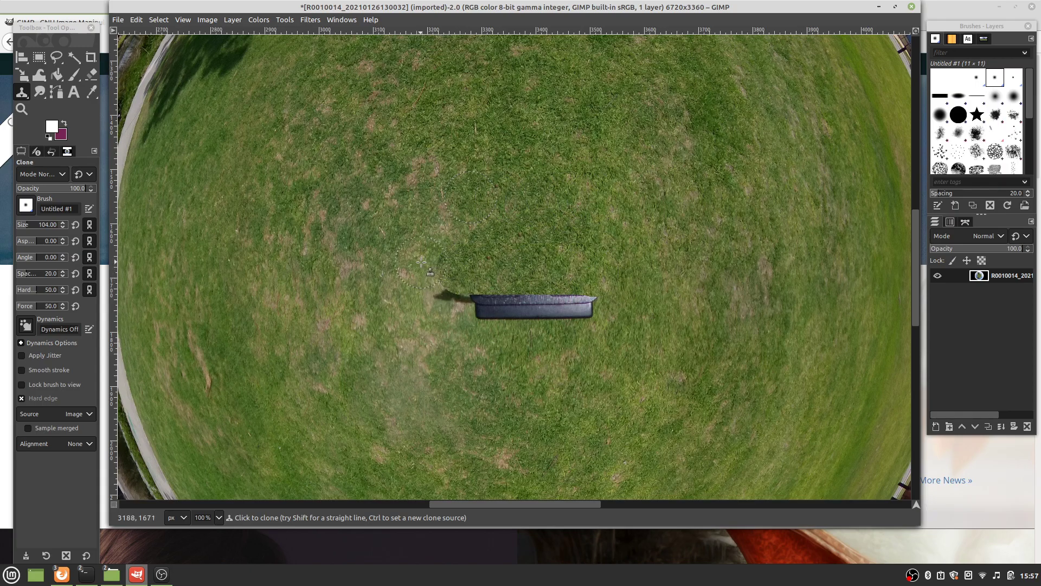
ctrl+click(544, 348)
mouse_move(612, 305)
mouse_down()
mouse_move(502, 301)
mouse_move(504, 310)
mouse_move(515, 304)
mouse_move(451, 298)
mouse_move(462, 276)
mouse_up()
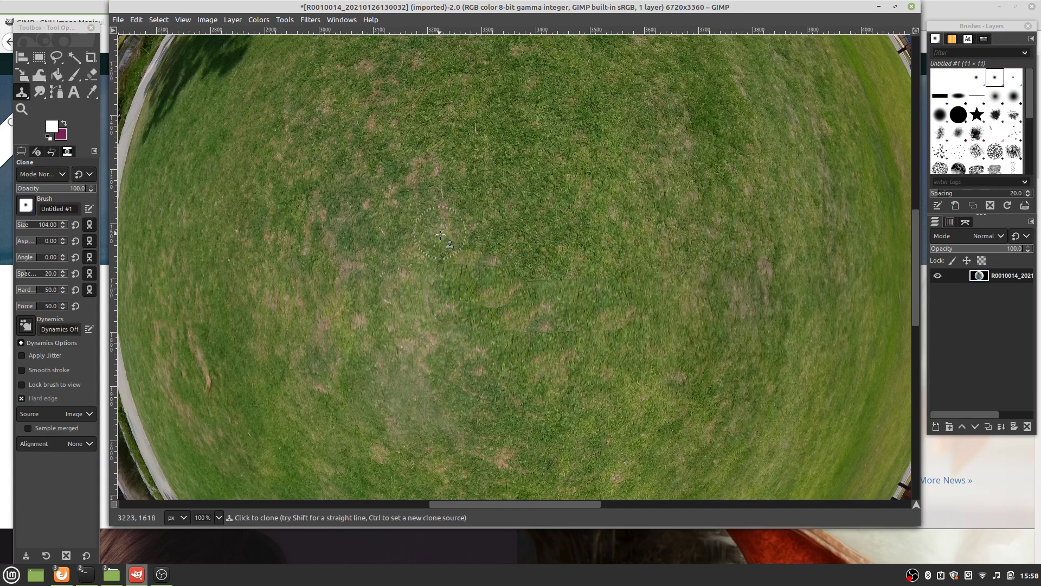
mouse_move(466, 266)
mouse_down()
mouse_move(512, 279)
mouse_move(515, 326)
mouse_move(498, 287)
mouse_move(485, 290)
mouse_move(504, 258)
mouse_move(529, 271)
mouse_up()
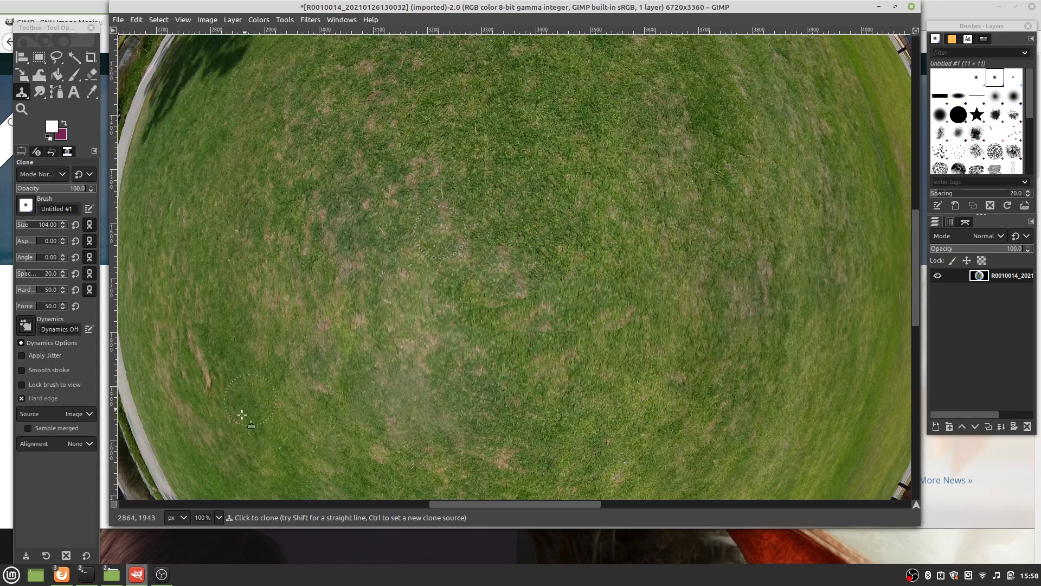
Zoom out to 25% to view the whole little-planet image
click(218, 517)
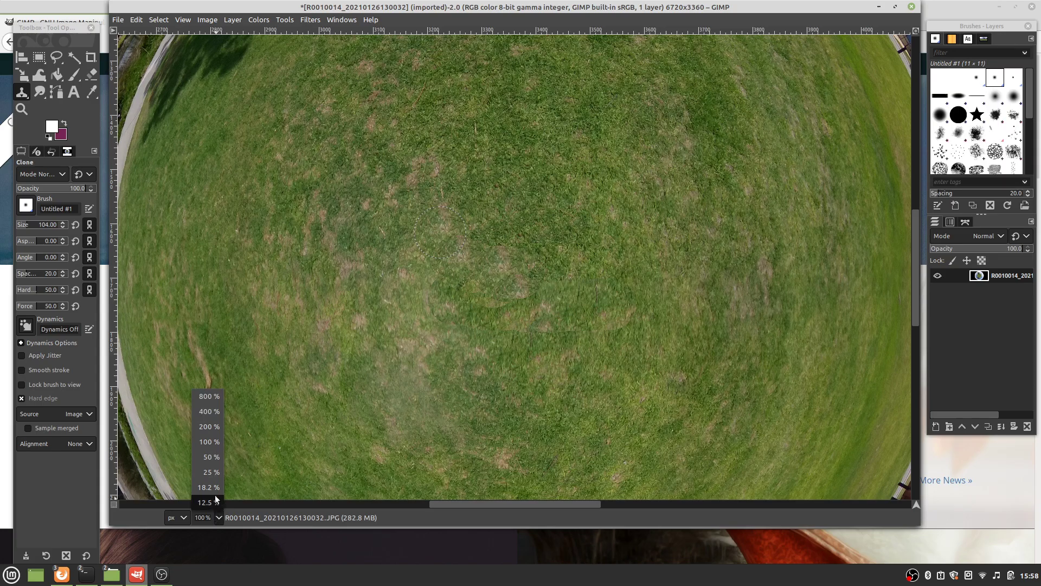
click(213, 473)
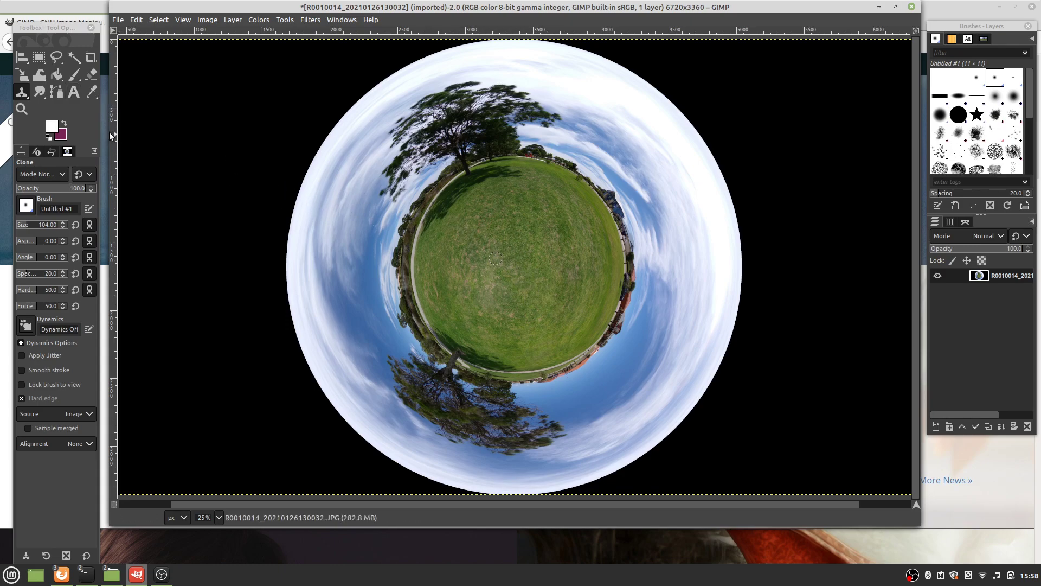
Add a text layer at the planet centre reading '(c)' followed by the photographer's name
click(74, 93)
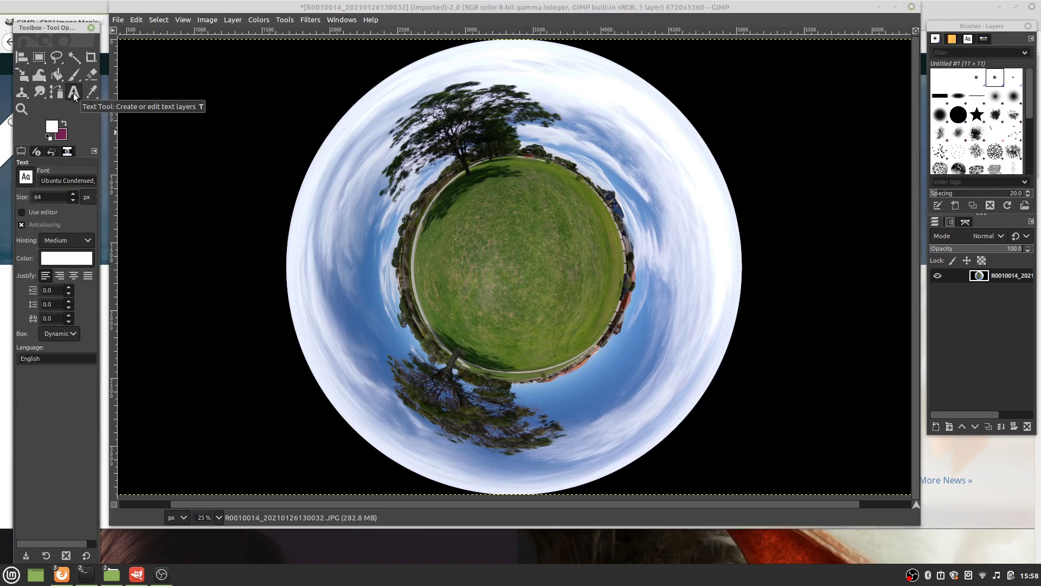
click(486, 262)
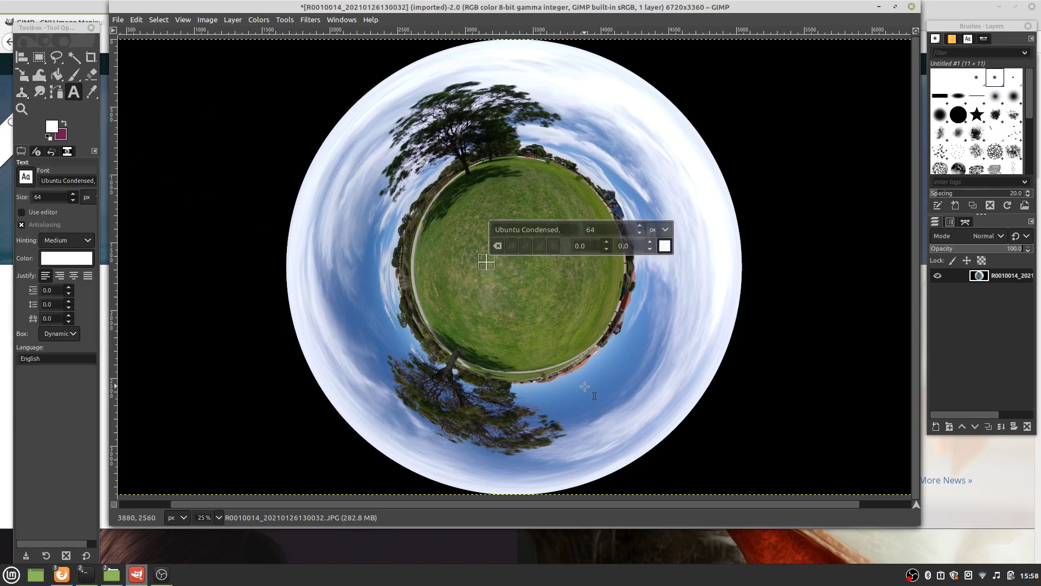
text((c) L Bannister)
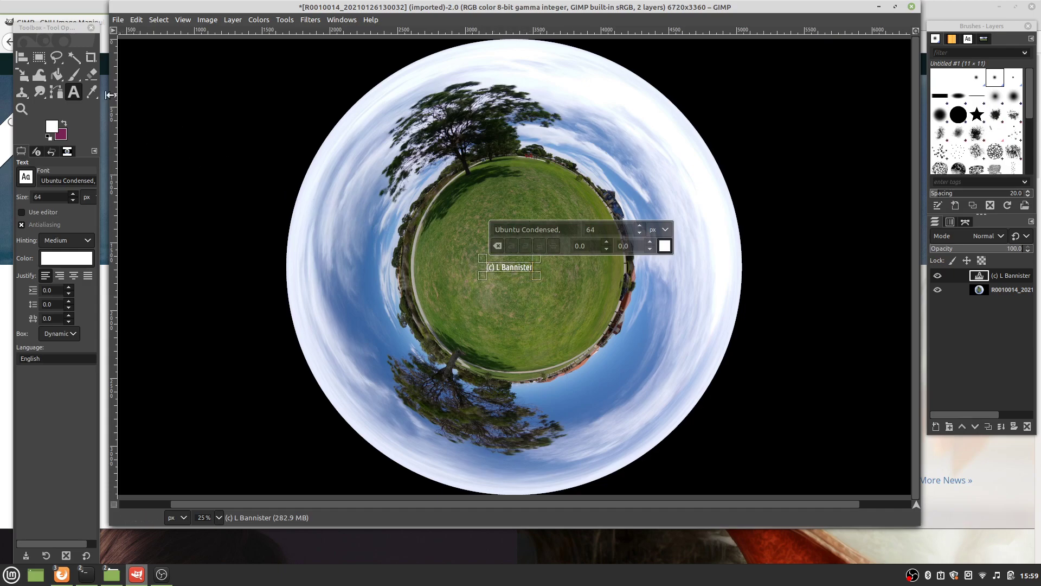
Align the copyright text layer to the horizontal centre and vertical middle of the image
right_click(20, 58)
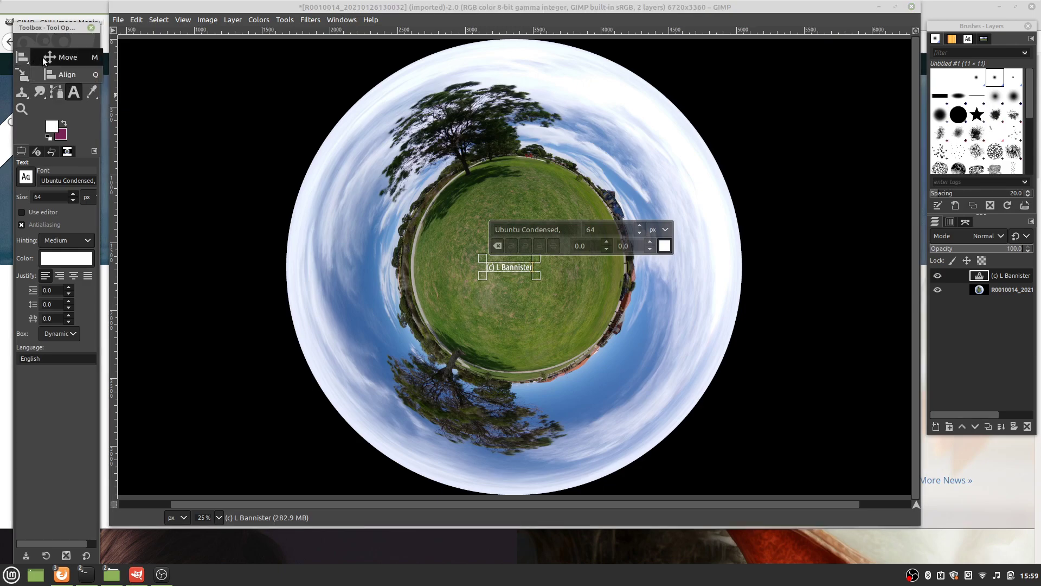
click(42, 57)
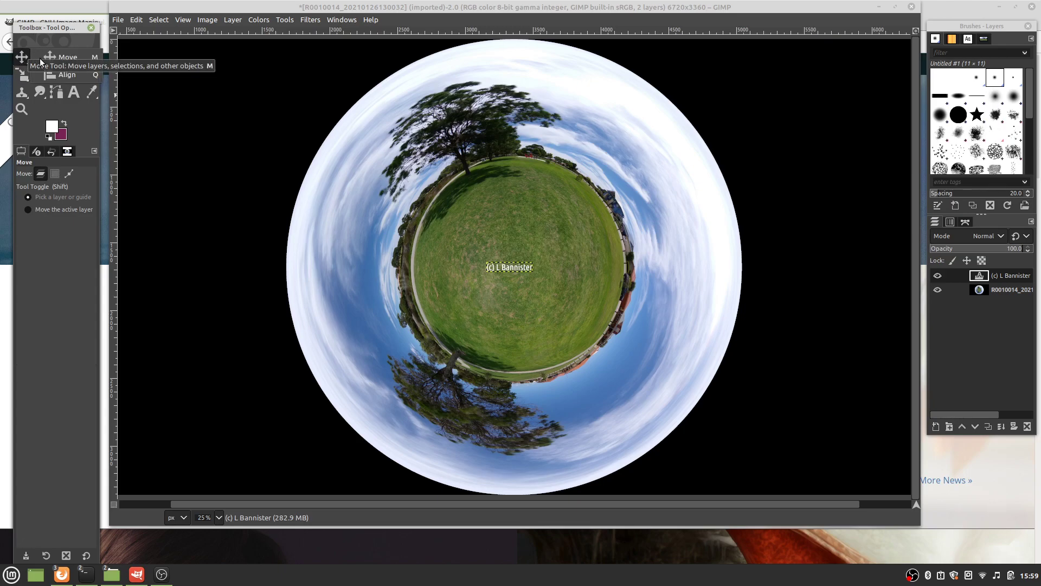
click(62, 75)
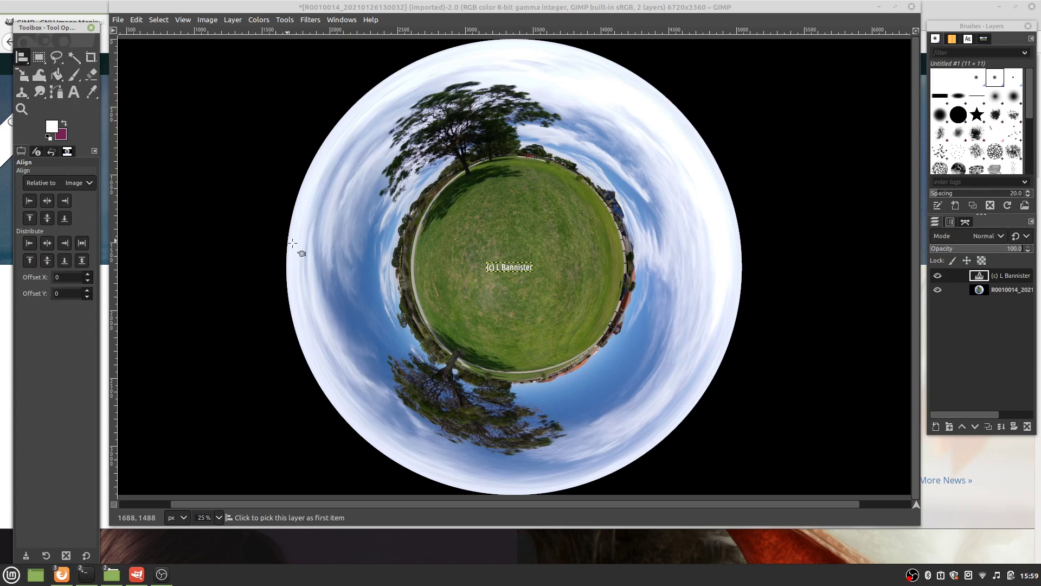
click(512, 268)
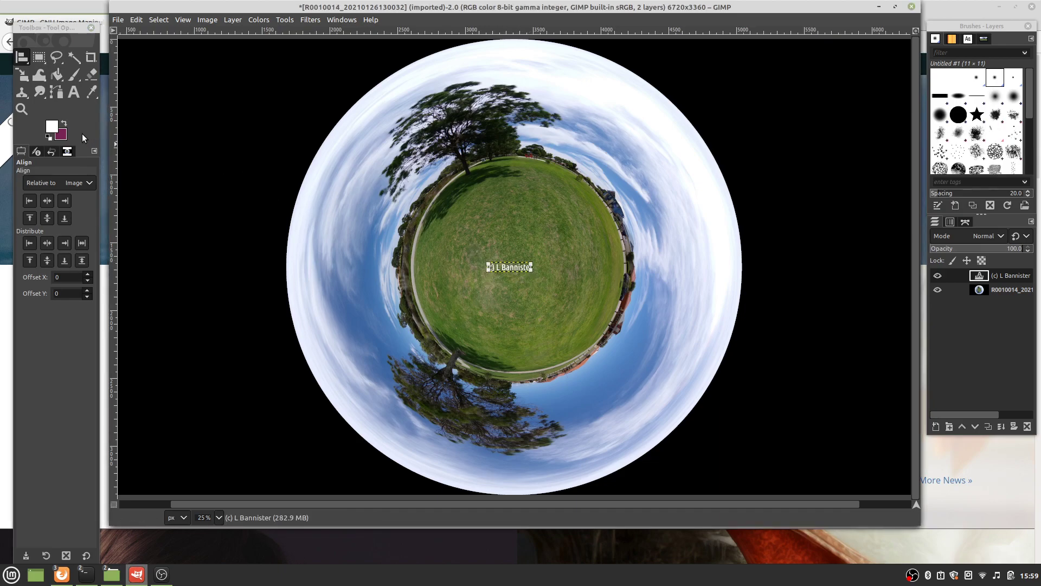
click(46, 199)
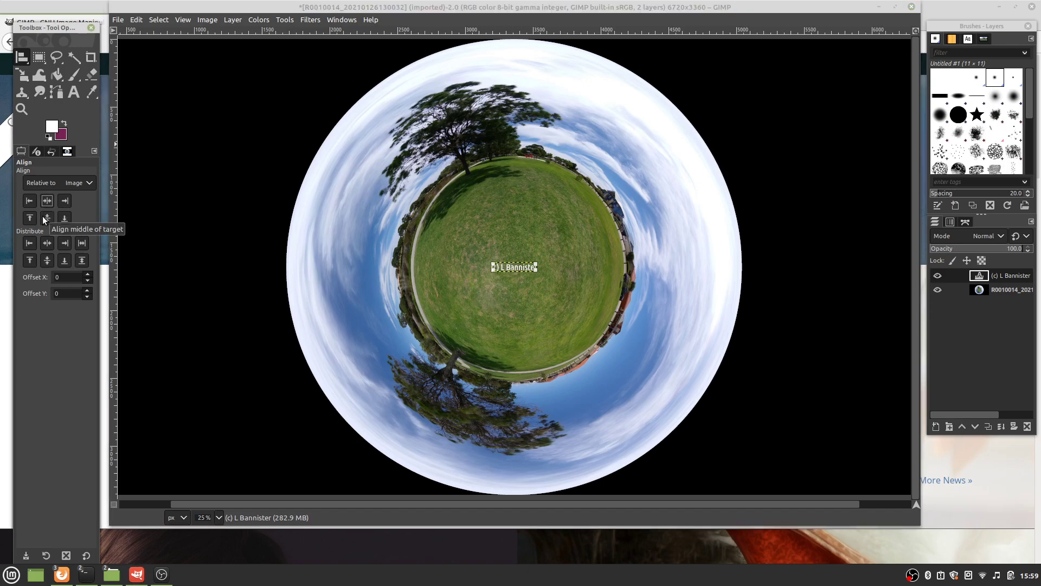
click(43, 217)
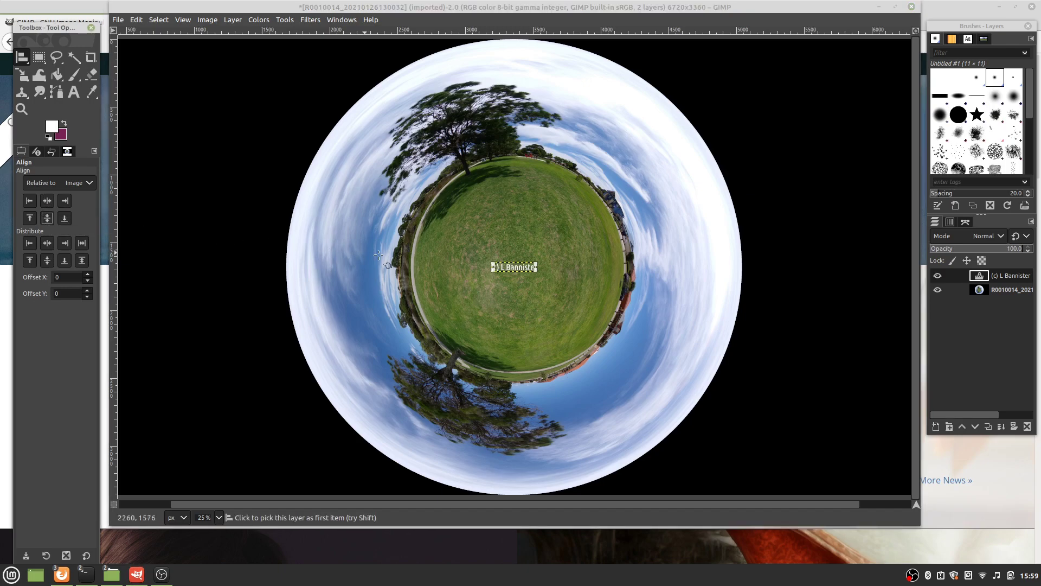
Merge the text layer down into the photo layer
right_click(1005, 275)
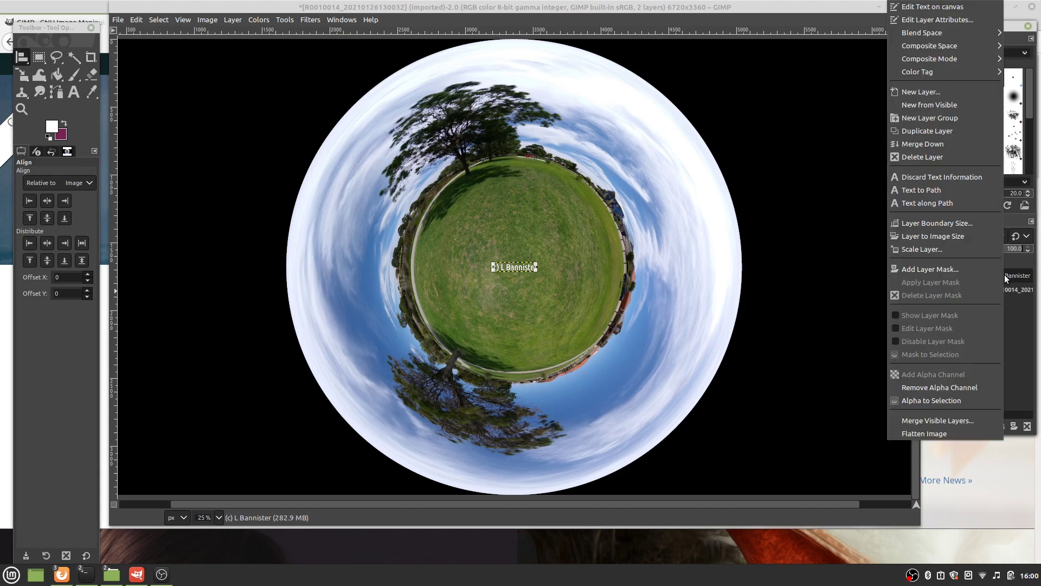
click(936, 144)
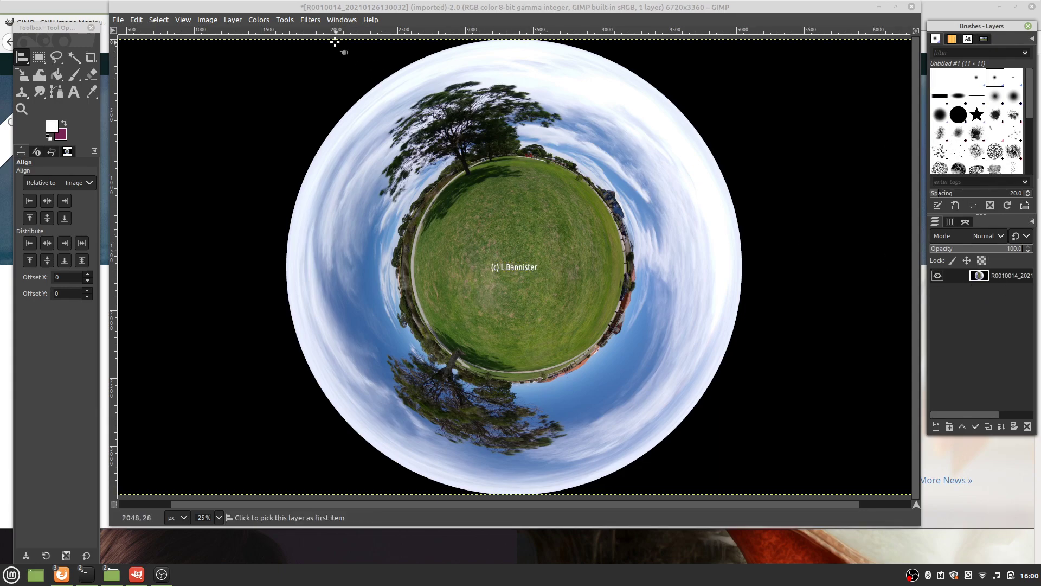
Preview a Polar Coordinates unwrap with both To polar and Map from top unchecked
click(314, 20)
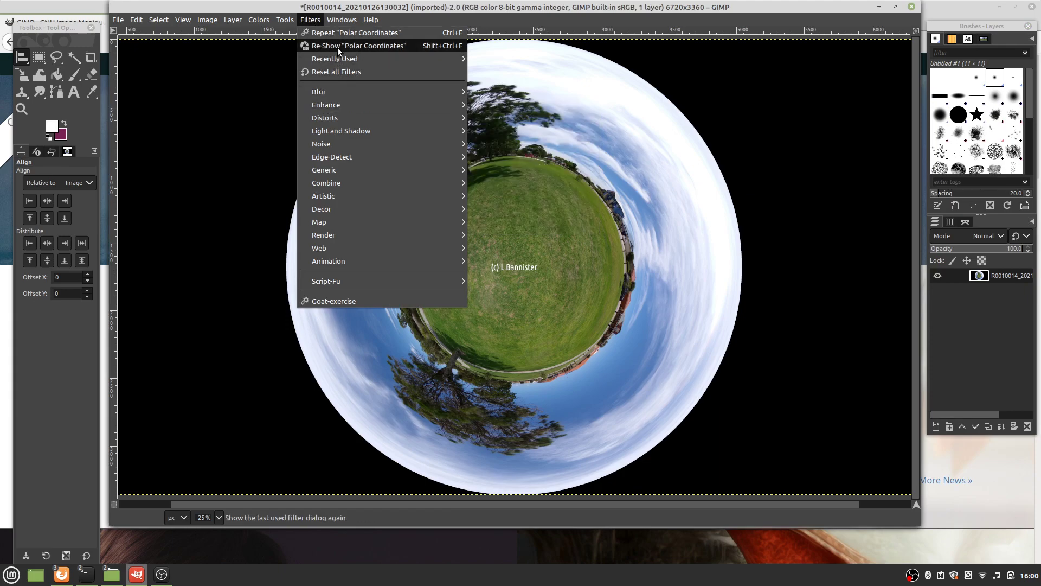
mouse_move(337, 116)
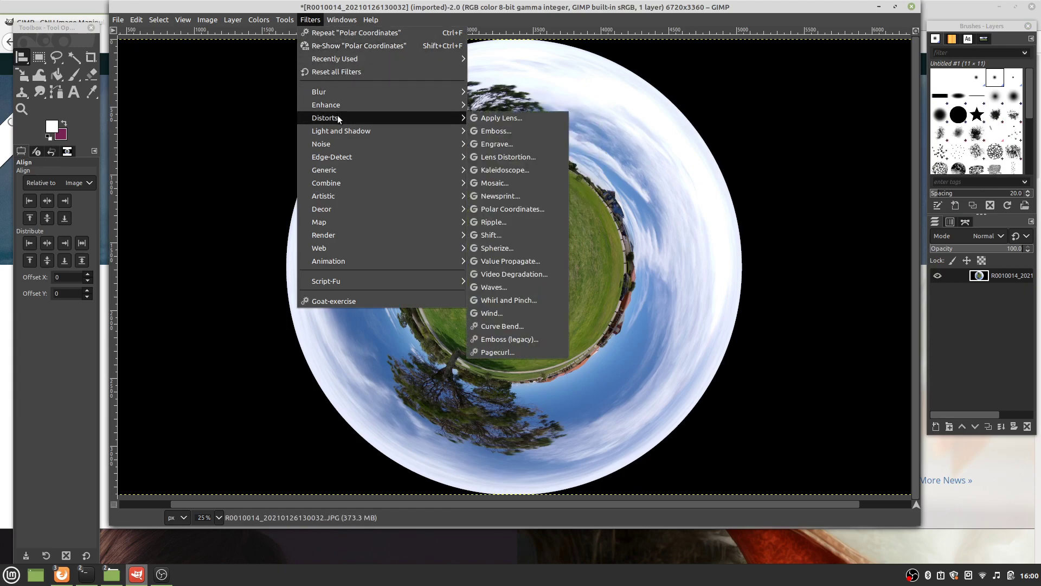
click(511, 208)
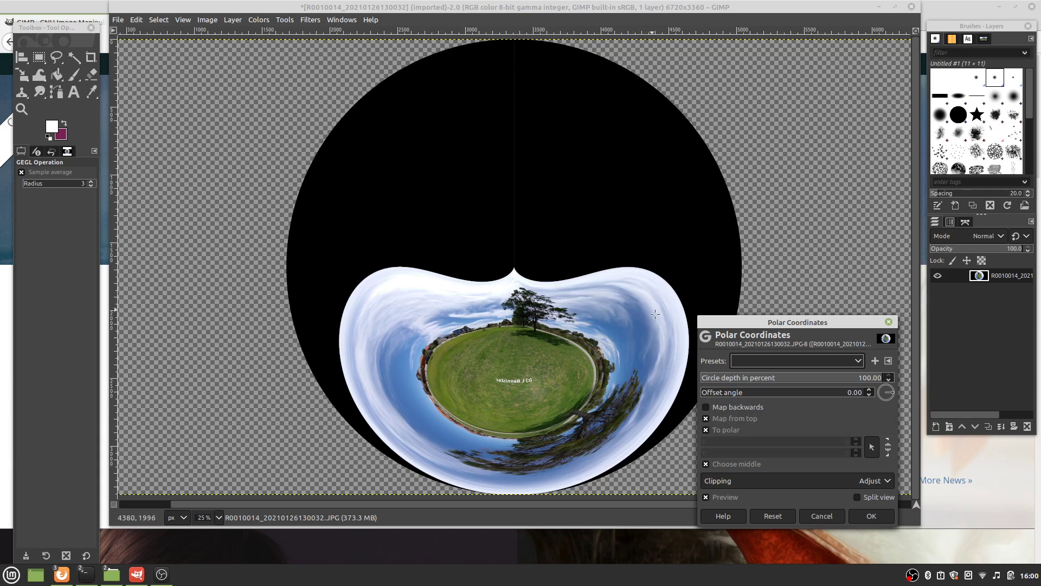
click(708, 430)
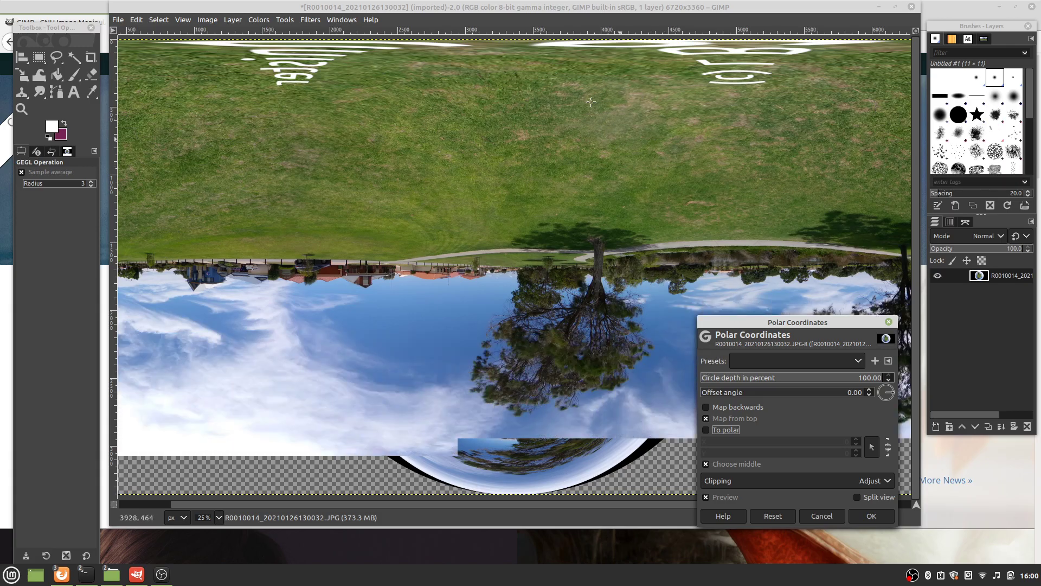
click(708, 416)
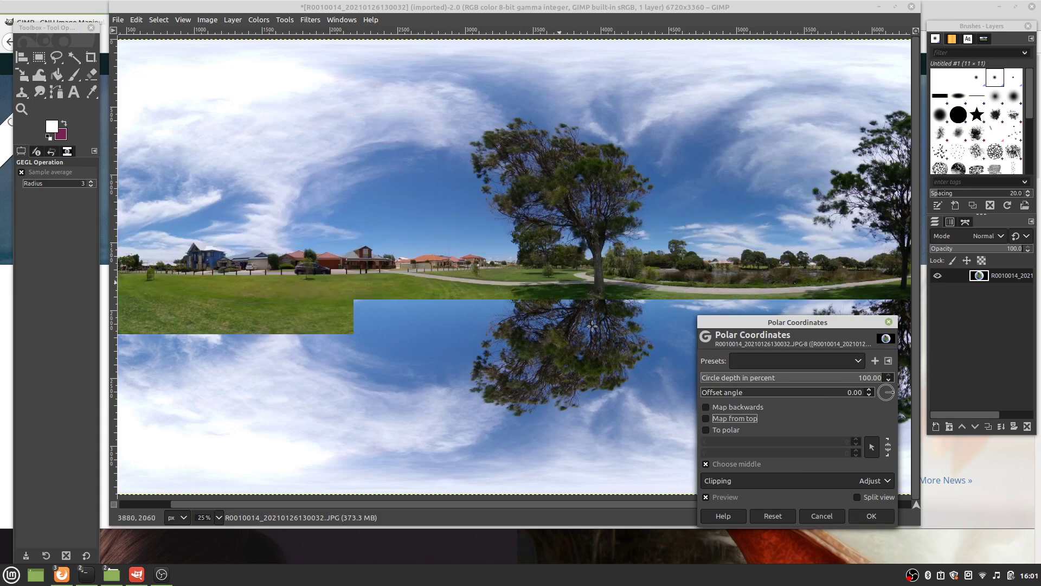
Apply the unwrap, restoring the flat panorama with the credit along its bottom edge
click(865, 514)
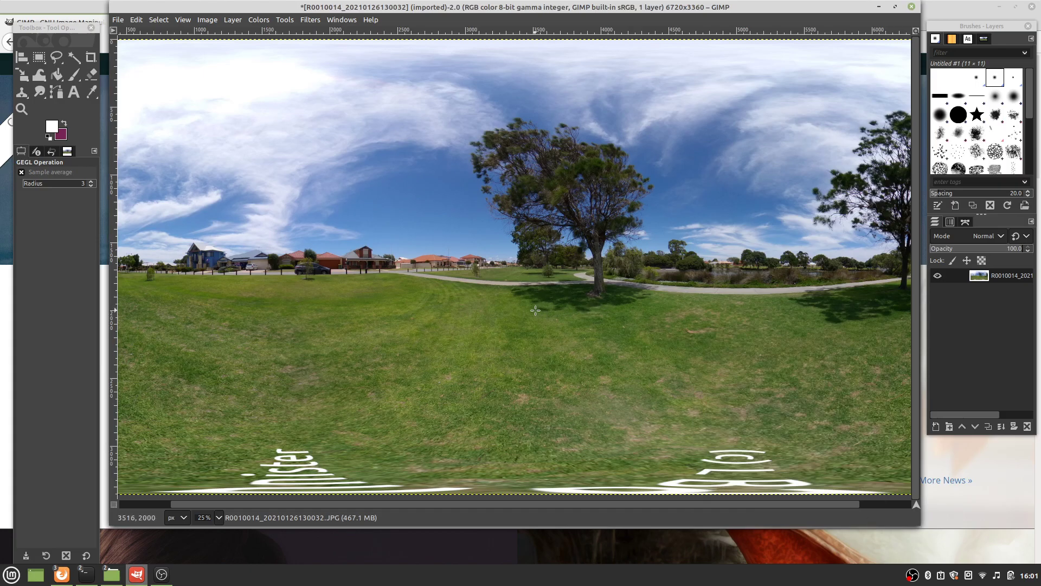